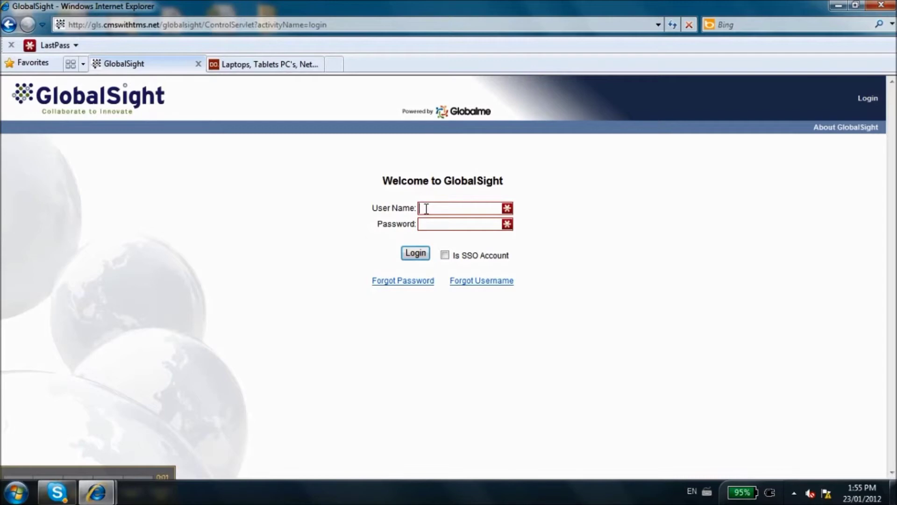
# Log in with the translator user name chosen from autocomplete and its password.
pyautogui.write('gls')
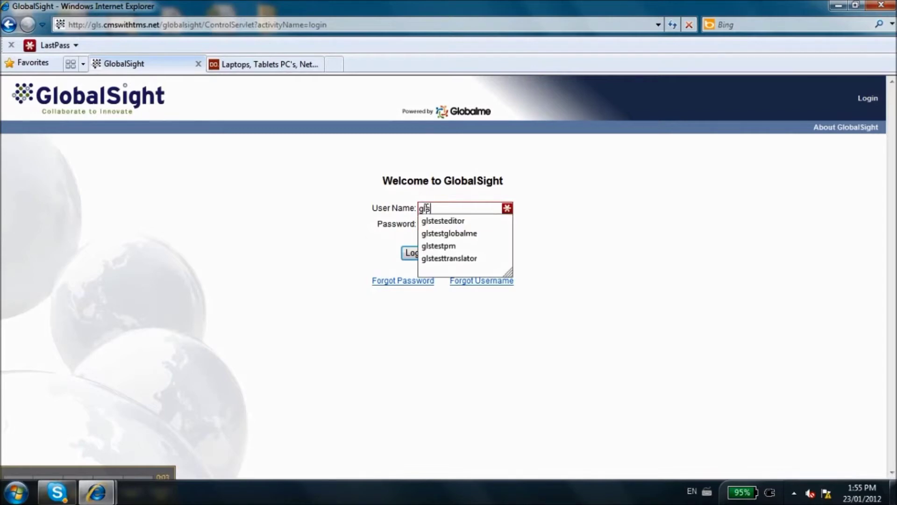
pyautogui.press('Down')
pyautogui.press('Down')
pyautogui.press('Down')
pyautogui.press('Down')
pyautogui.press('Tab')
pyautogui.write('******')
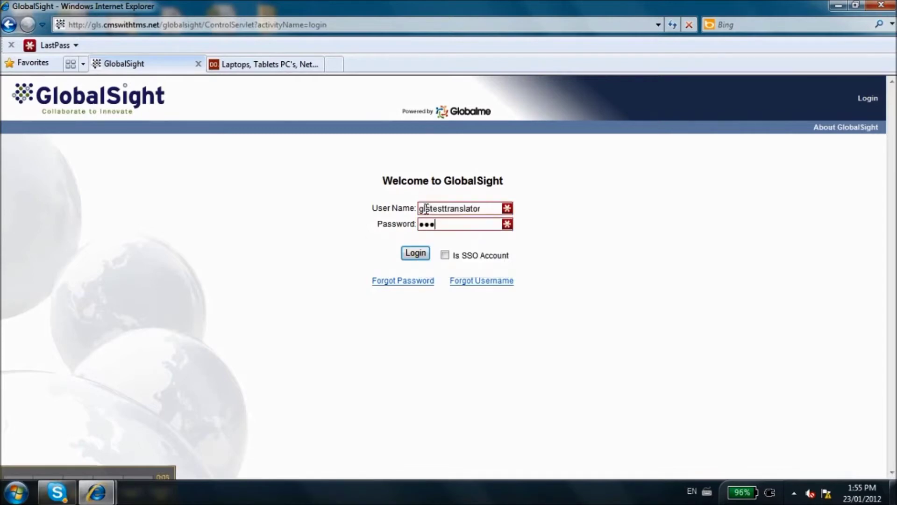
pyautogui.press('Return')
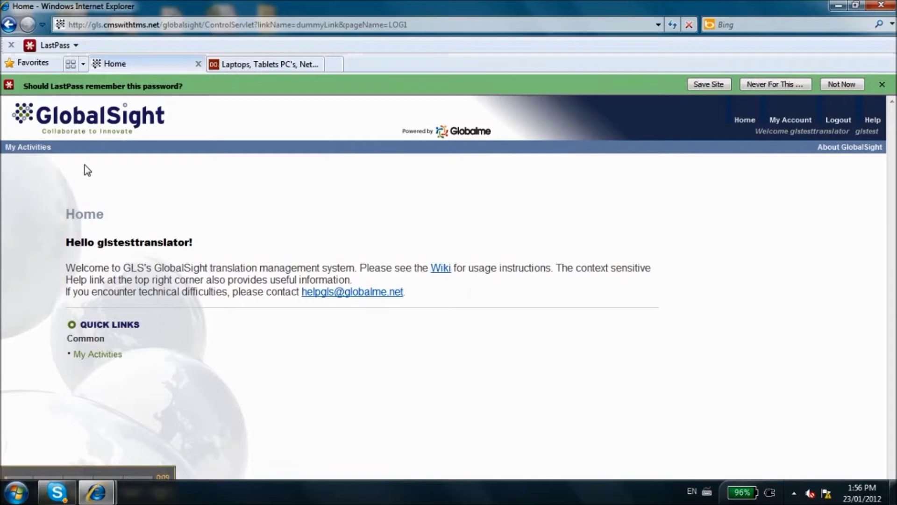
# From My Activities > Available, open the TestProejct4 job's Activity Details.
pyautogui.click(46, 149)
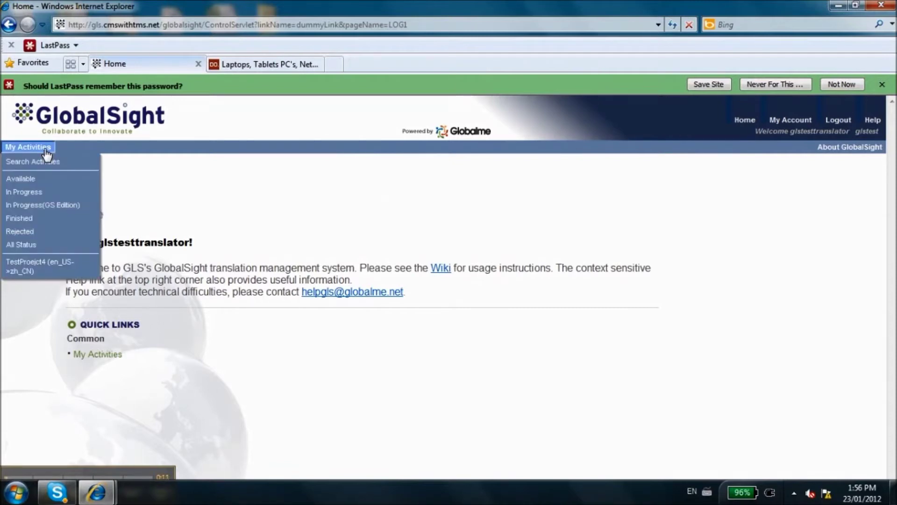
pyautogui.click(31, 180)
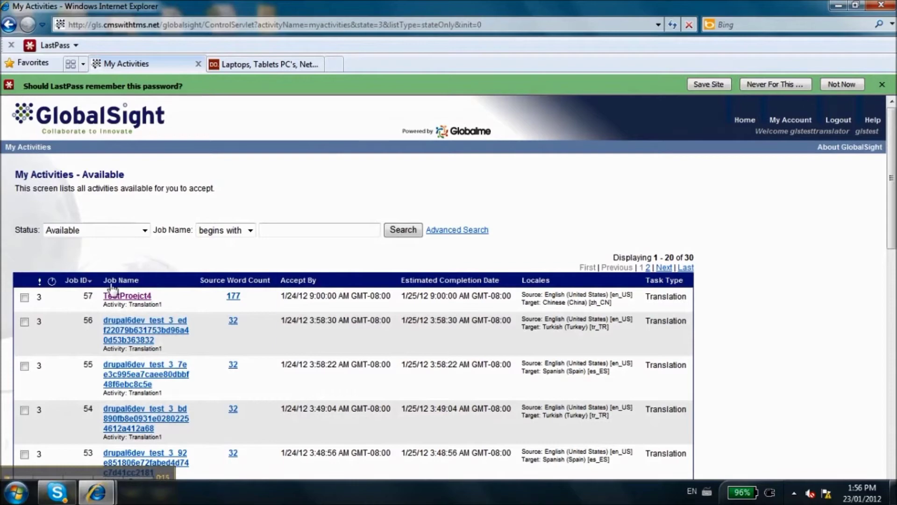
pyautogui.scroll(-3, 286, 282)
pyautogui.scroll(3, 286, 282)
pyautogui.click(130, 296)
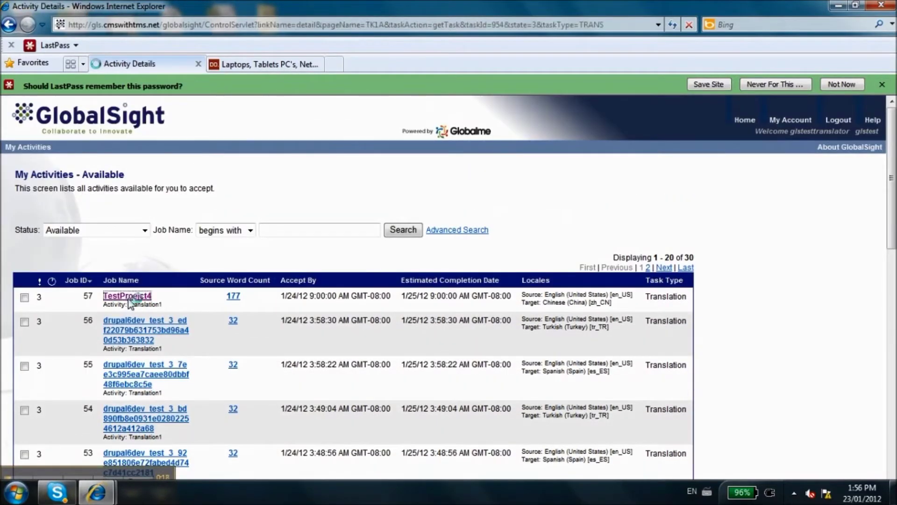
pyautogui.moveTo(18, 469)
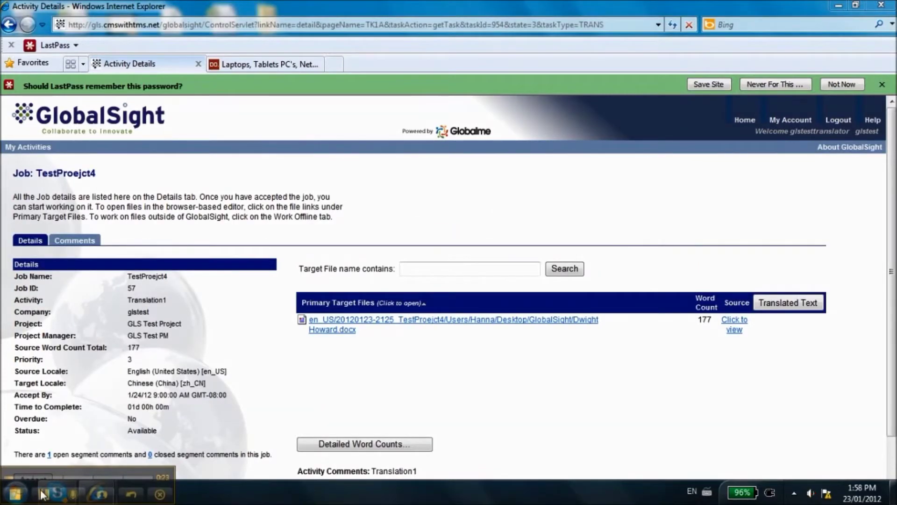
pyautogui.click(91, 243)
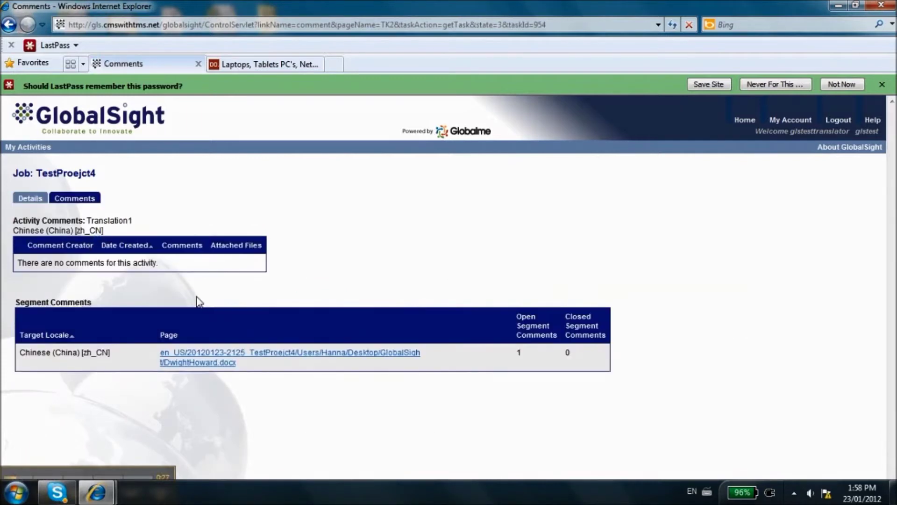
pyautogui.click(32, 200)
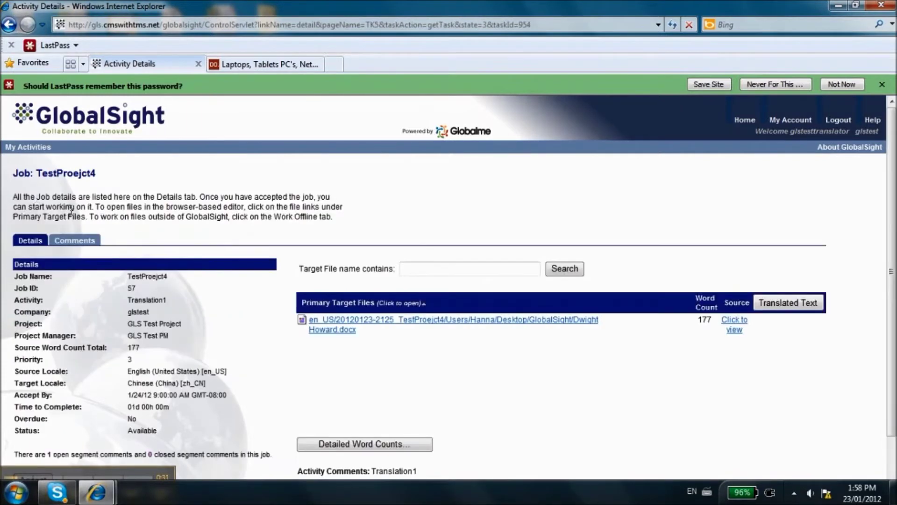
pyautogui.click(358, 322)
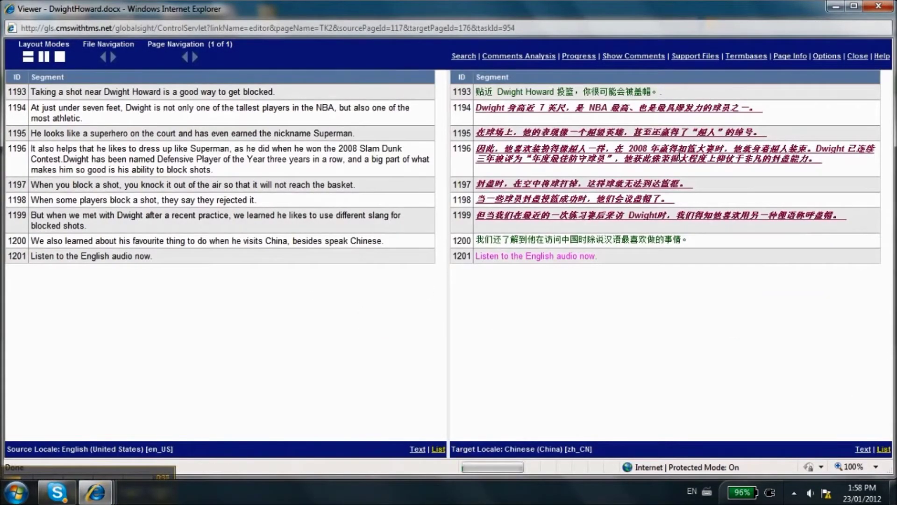
pyautogui.click(879, 5)
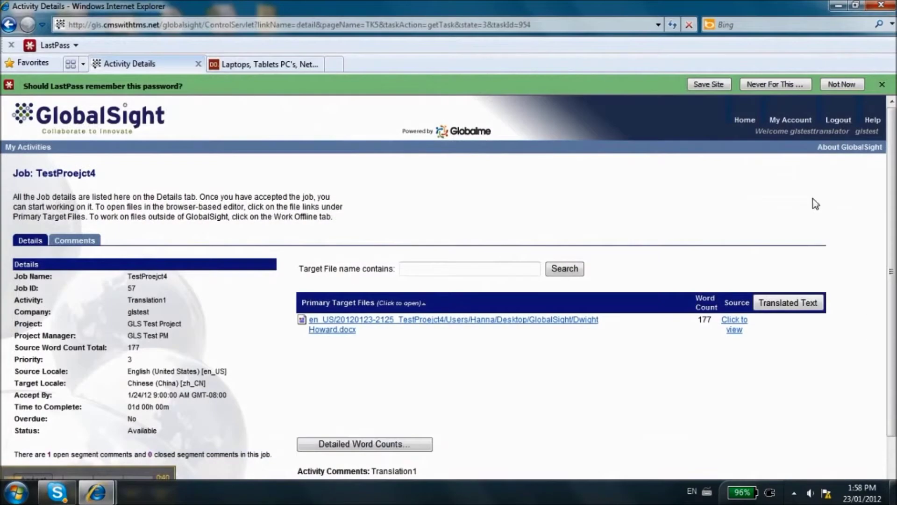
pyautogui.click(735, 324)
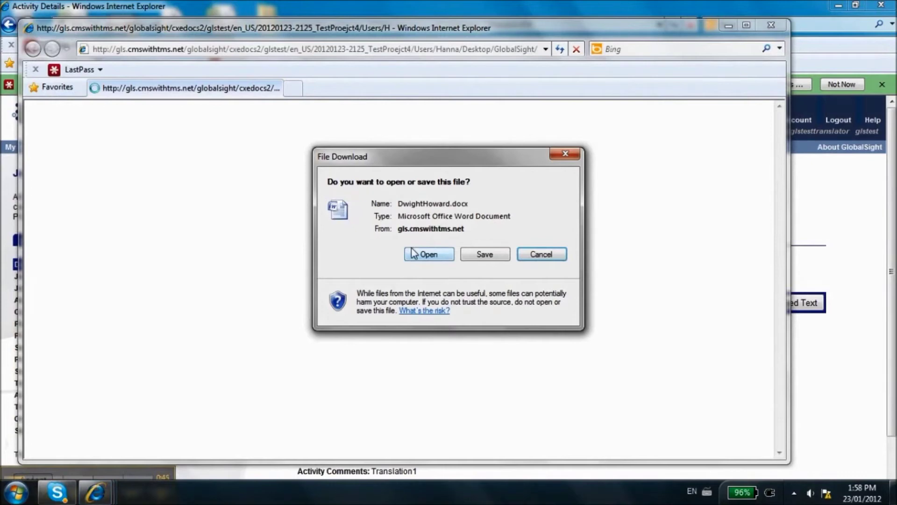
pyautogui.click(536, 258)
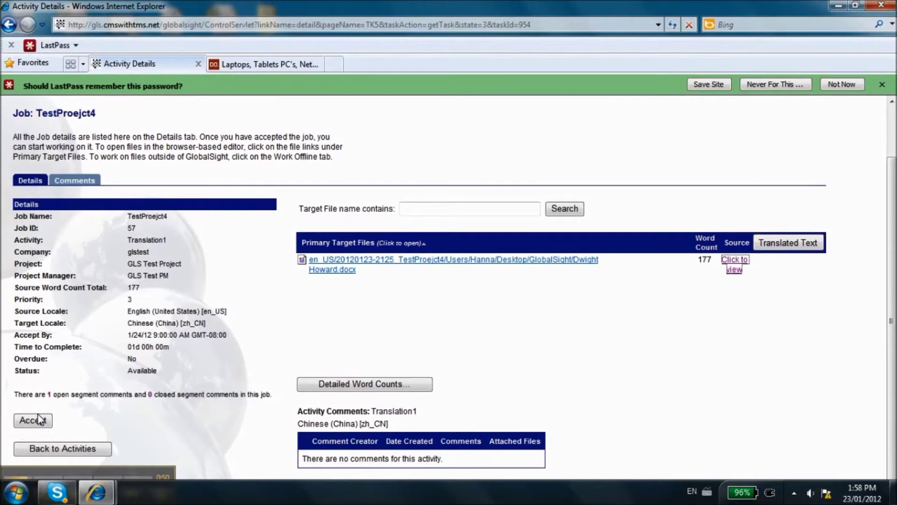
# Accept the TestProejct4 task and bring up the DwightHoward.docx editor choices.
pyautogui.click(38, 420)
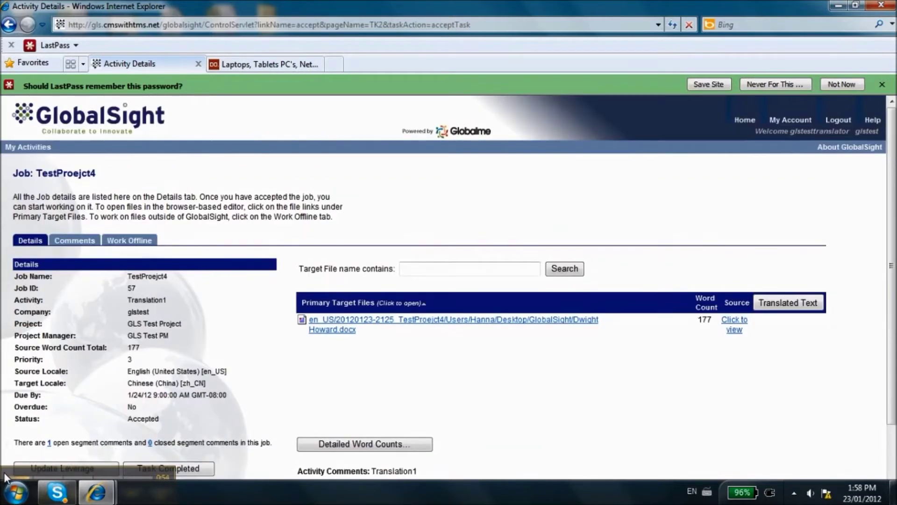
pyautogui.moveTo(3, 472)
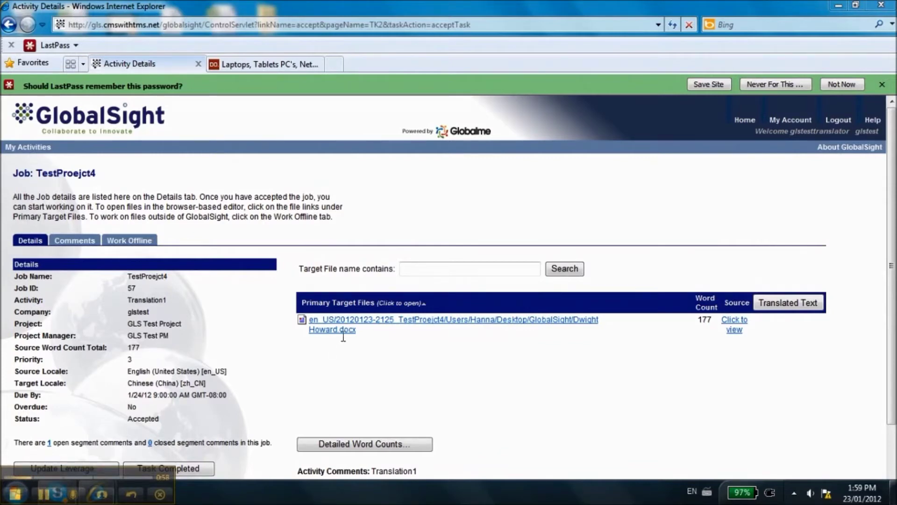
pyautogui.click(356, 325)
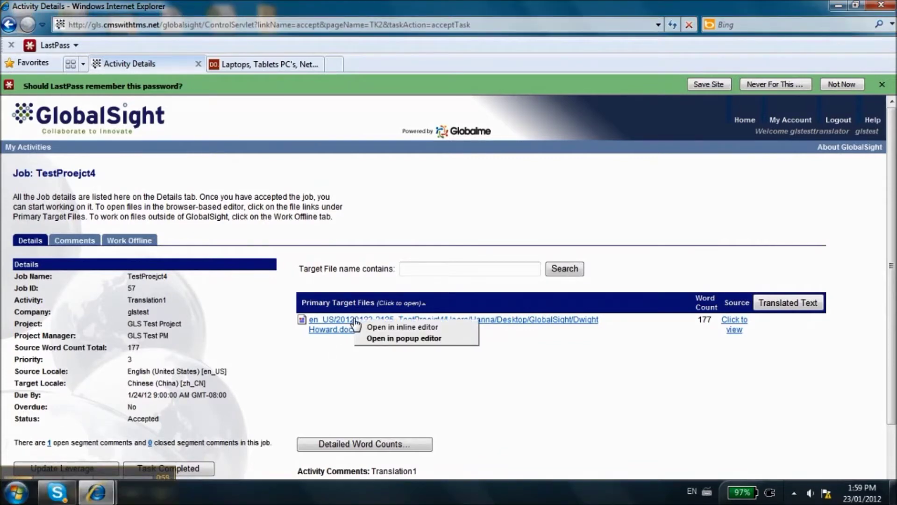
# Open DwightHoward.docx in the popup editor, unlock target segments, and open segment 1201.
pyautogui.click(381, 338)
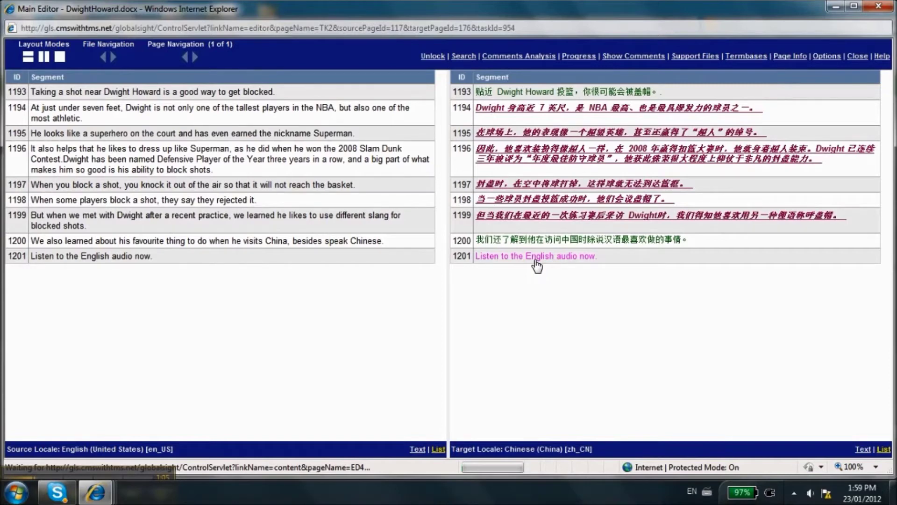
pyautogui.click(429, 56)
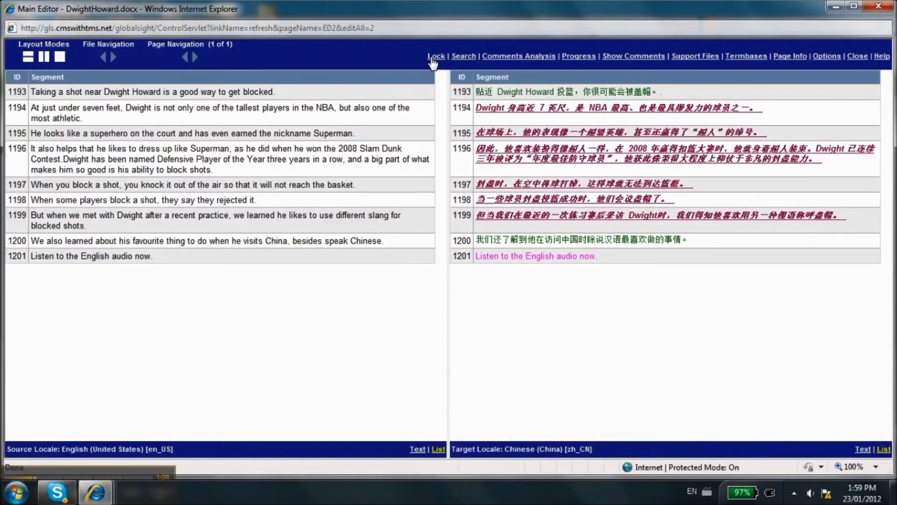
pyautogui.click(511, 93)
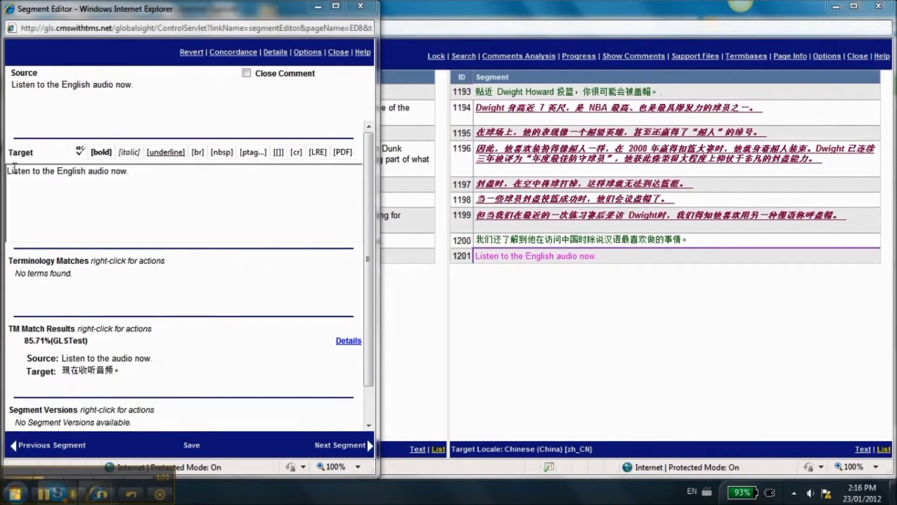
# Copy the 85.71% TM match 现在收听音频。 into segment 1201, then advance to segment 1193.
pyautogui.moveTo(7, 146)
pyautogui.mouseDown()
pyautogui.moveTo(203, 266)
pyautogui.moveTo(363, 402)
pyautogui.mouseUp()
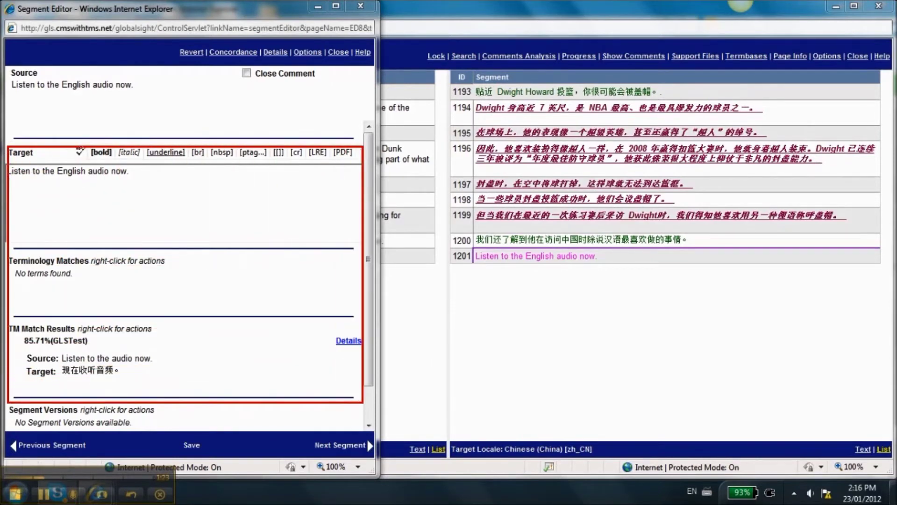
pyautogui.press('Escape')
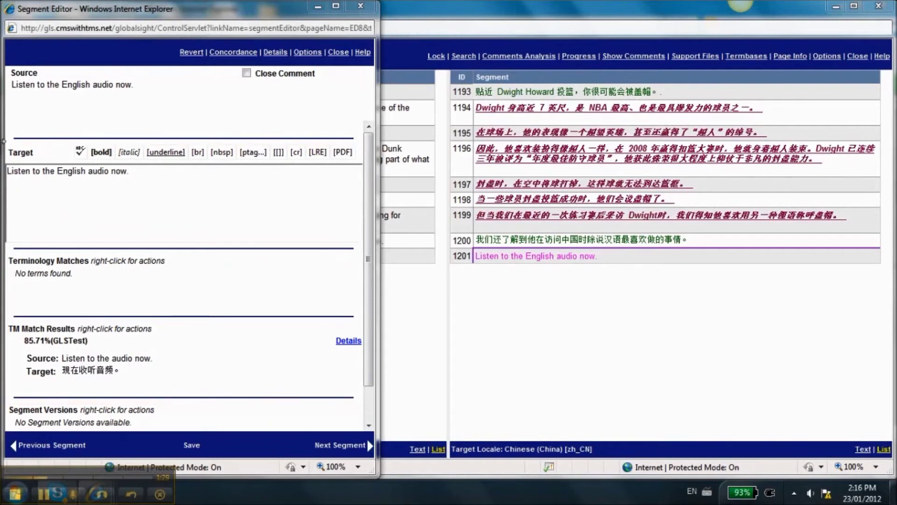
pyautogui.rightClick(105, 374)
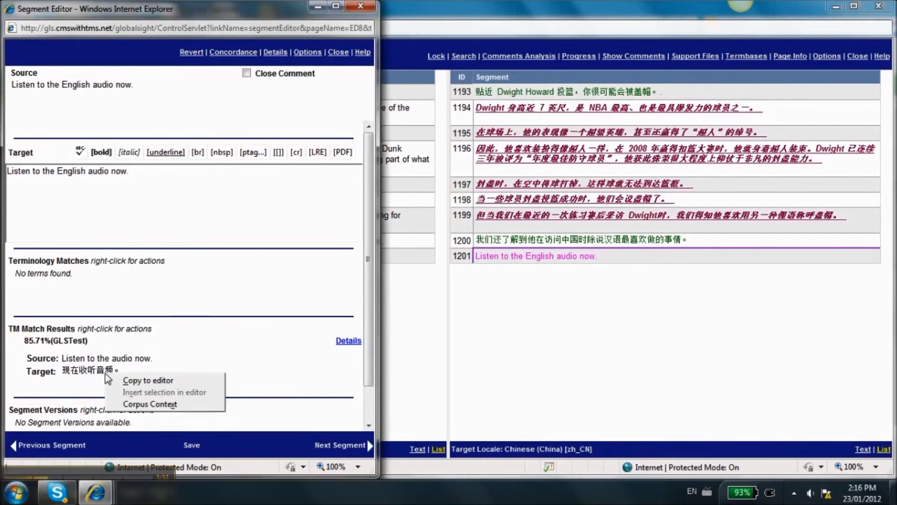
pyautogui.click(127, 379)
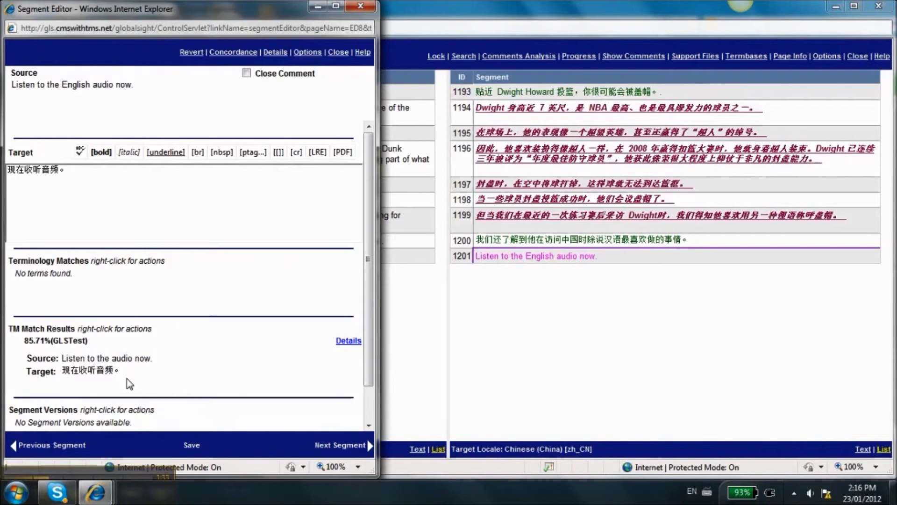
pyautogui.click(340, 446)
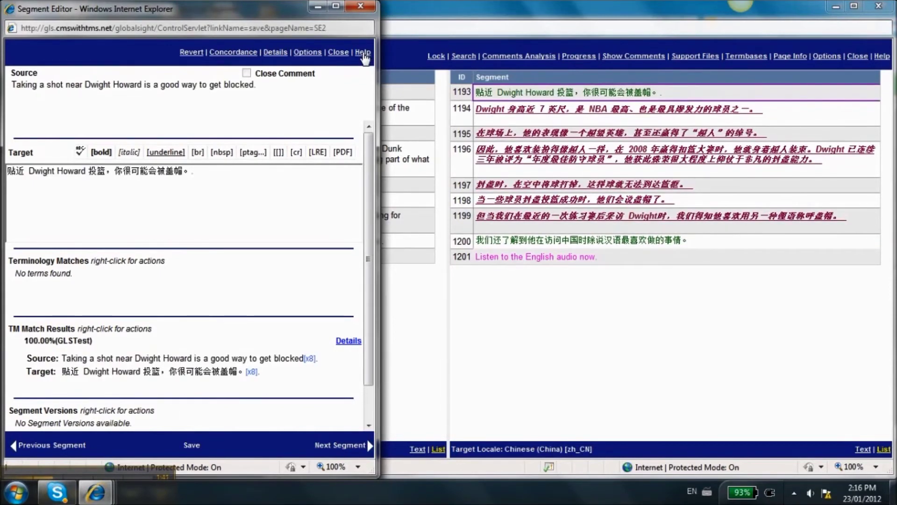
pyautogui.click(364, 54)
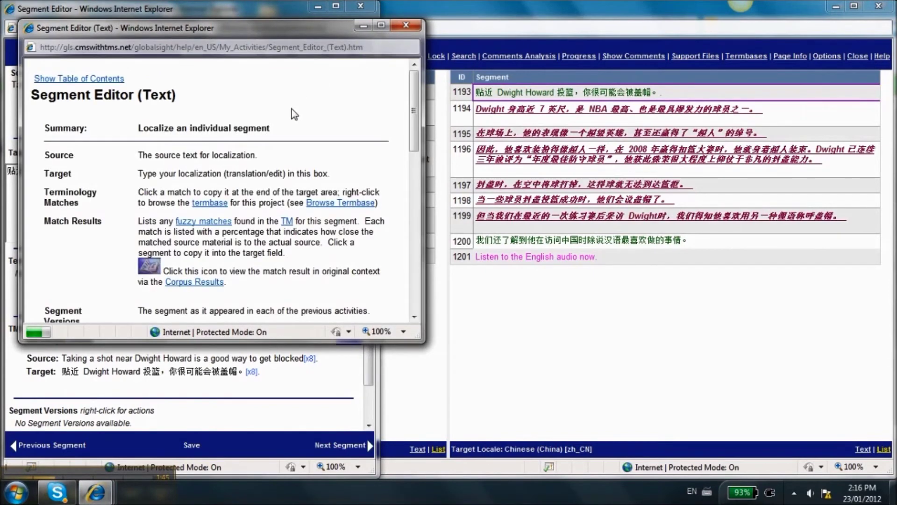
pyautogui.scroll(-4, 295, 145)
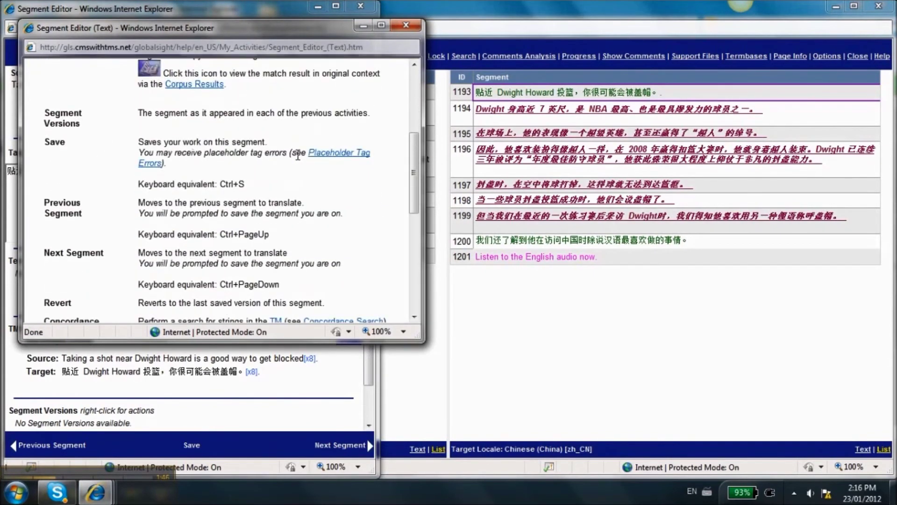
pyautogui.scroll(5, 298, 155)
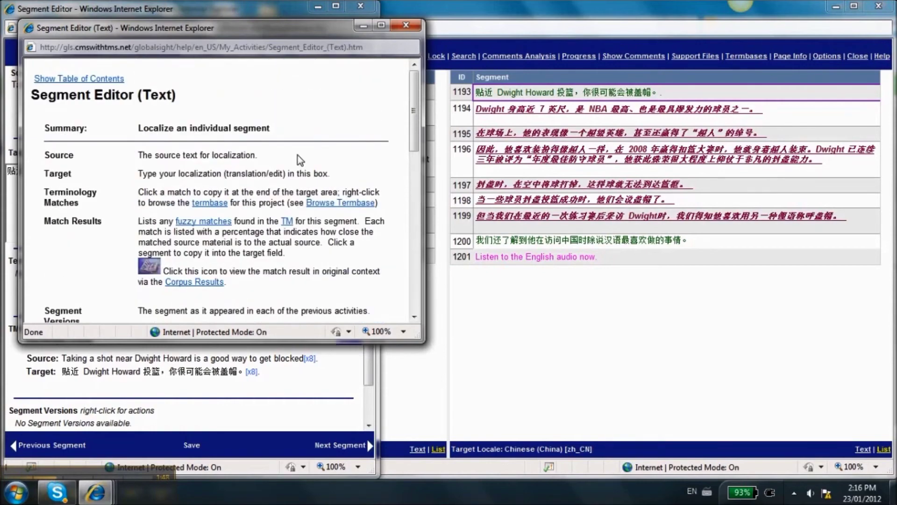
pyautogui.click(408, 26)
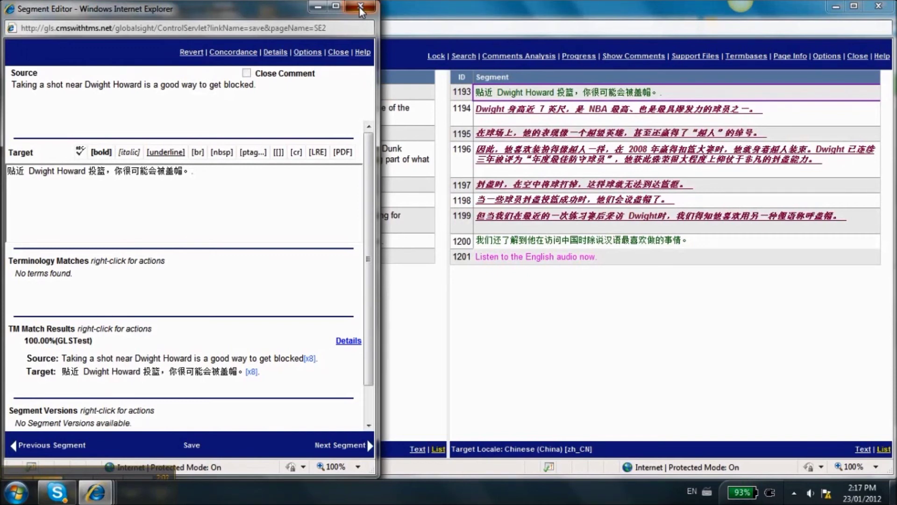
# Close the Segment Editor popup and the Main Editor window.
pyautogui.click(361, 6)
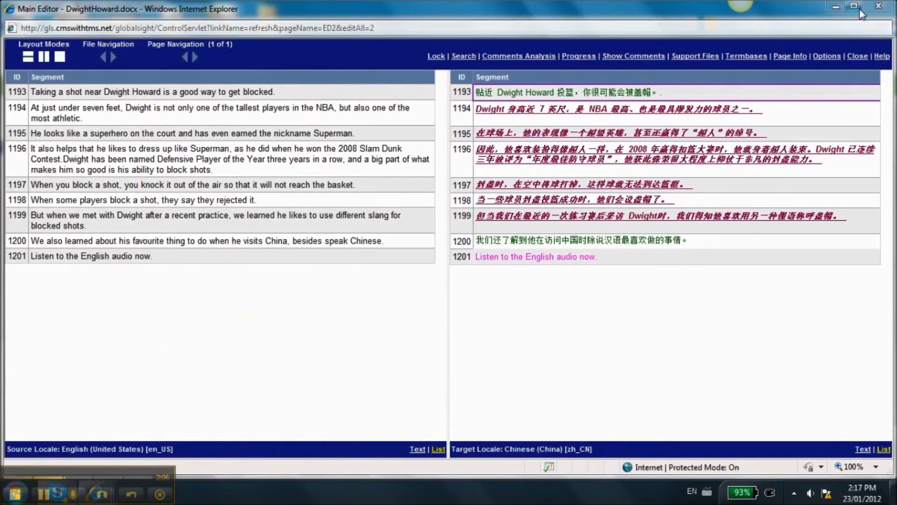
pyautogui.click(879, 6)
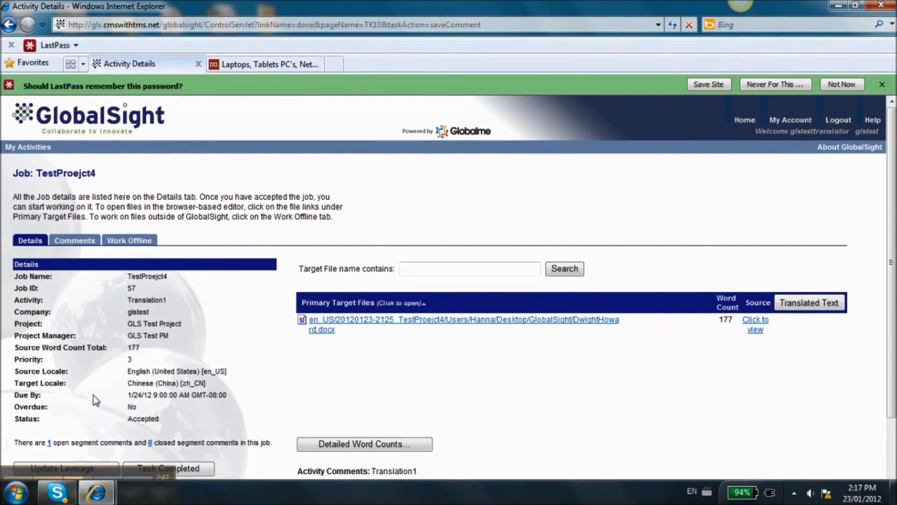
# Choose Task Completed on the TestProejct4 Activity Details page.
pyautogui.scroll(-3, 82, 400)
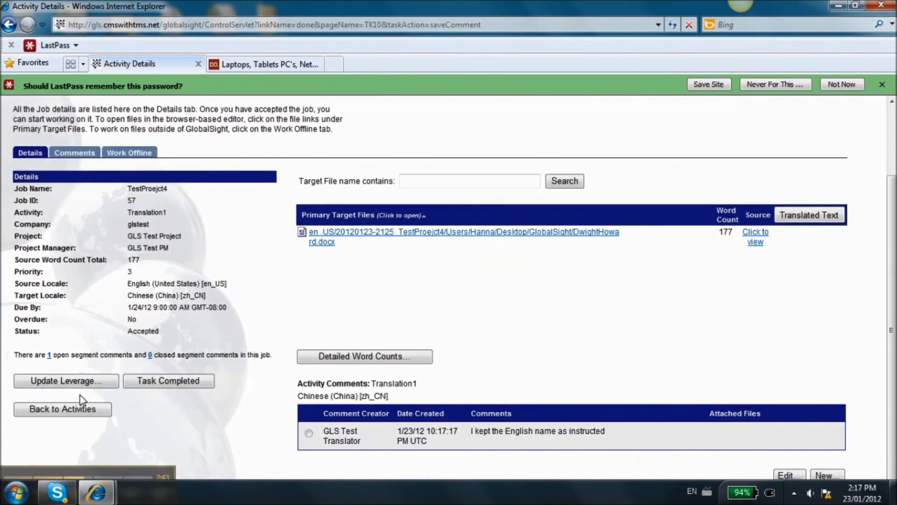
pyautogui.click(139, 384)
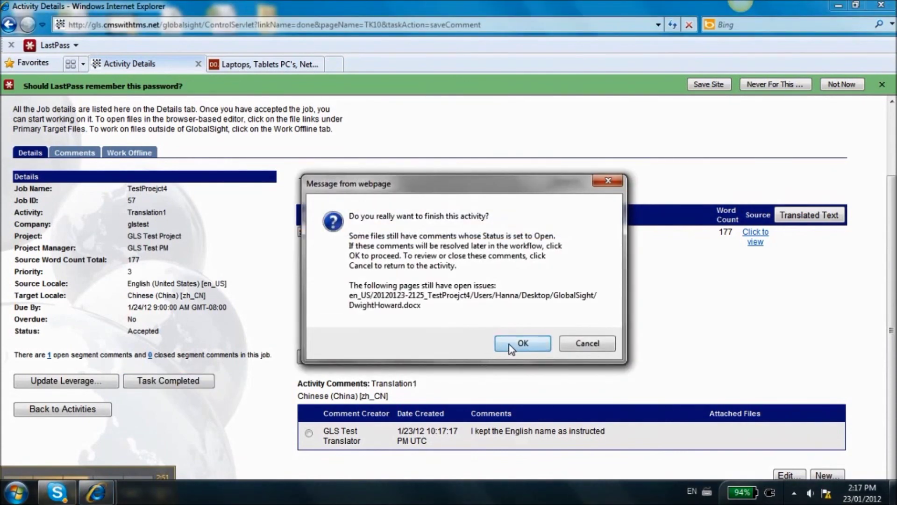